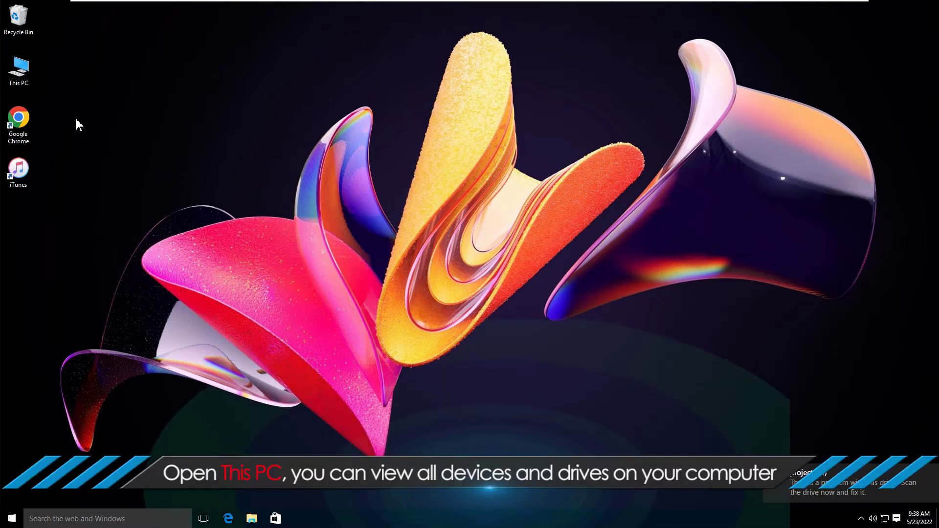
- Open This PC and start turning on BitLocker for the external drive project (G:)
double_click(20, 70)
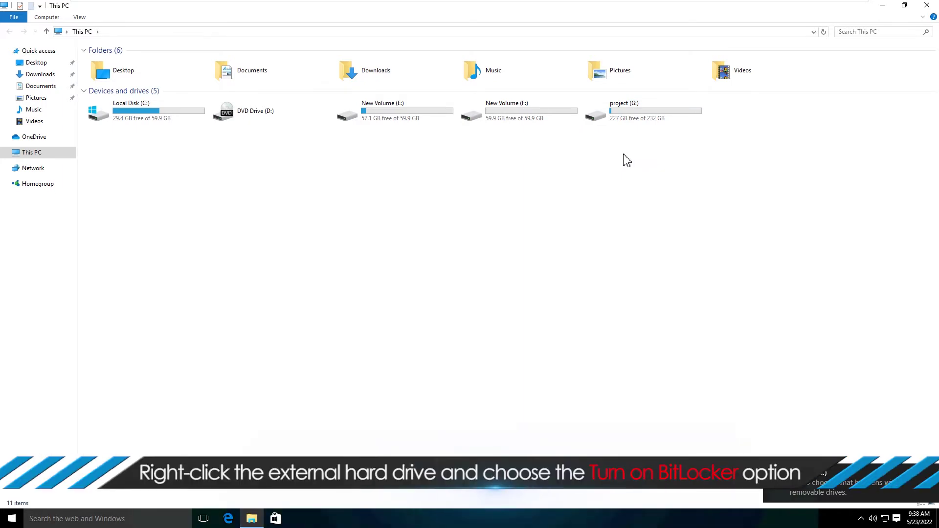
right_click(642, 110)
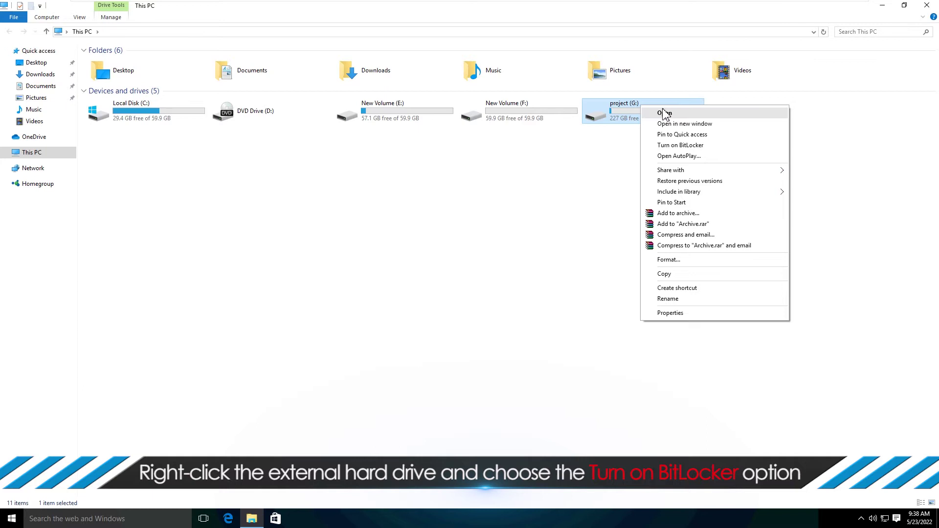
click(677, 145)
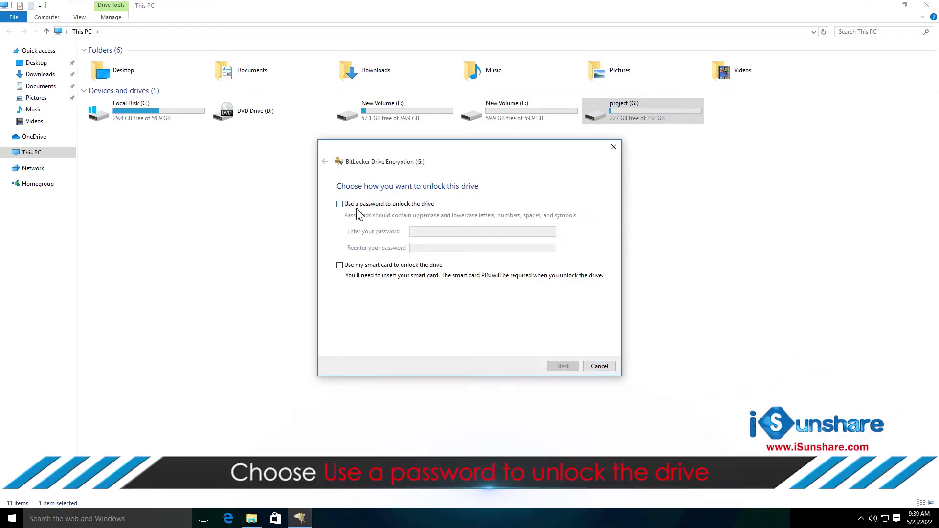
- Choose to unlock the drive with a password, enter and re-enter the drive password, and continue
click(341, 205)
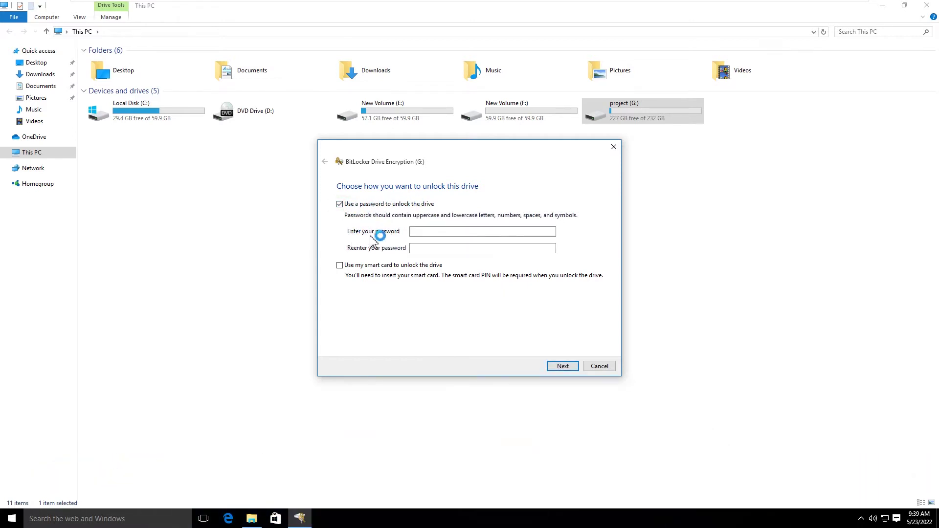
click(425, 231)
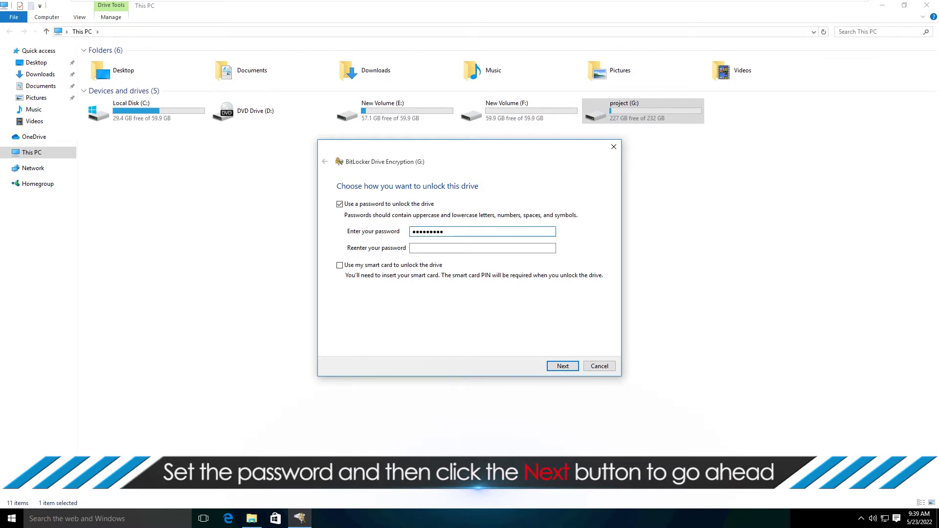
click(426, 248)
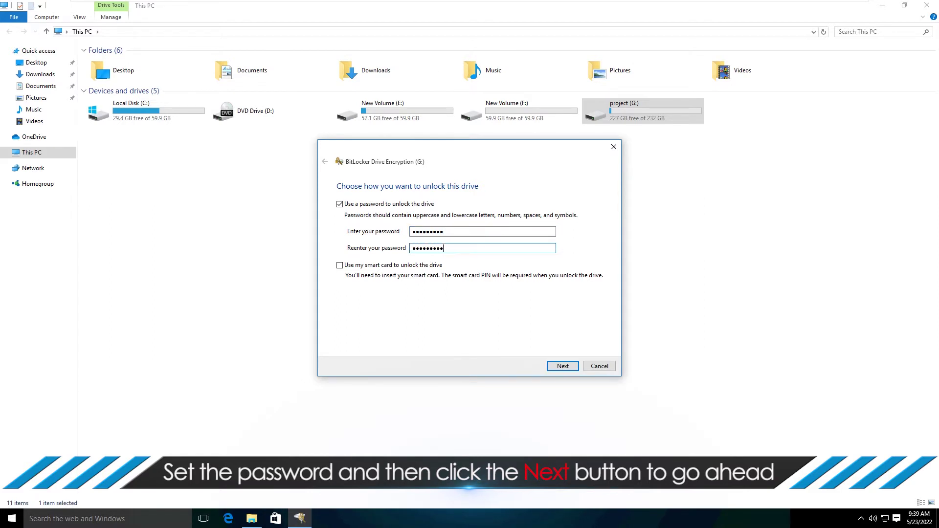
click(562, 366)
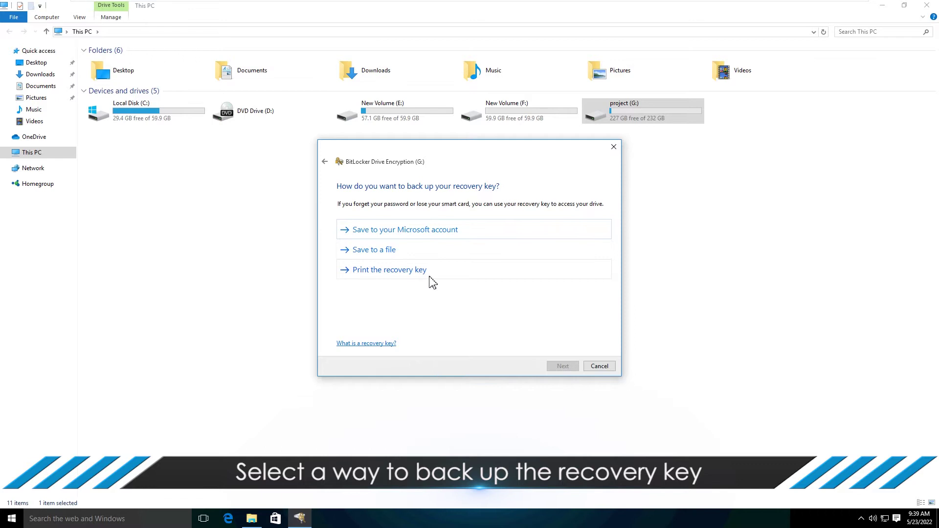
- Save the recovery key to a file in the key folder on New Volume (F:), agree to keep it on this PC, and continue
click(367, 251)
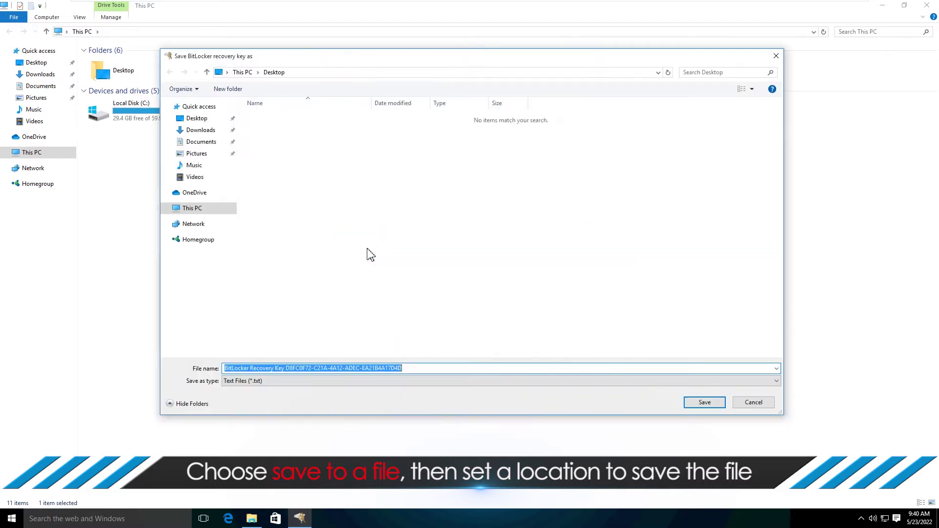
click(190, 210)
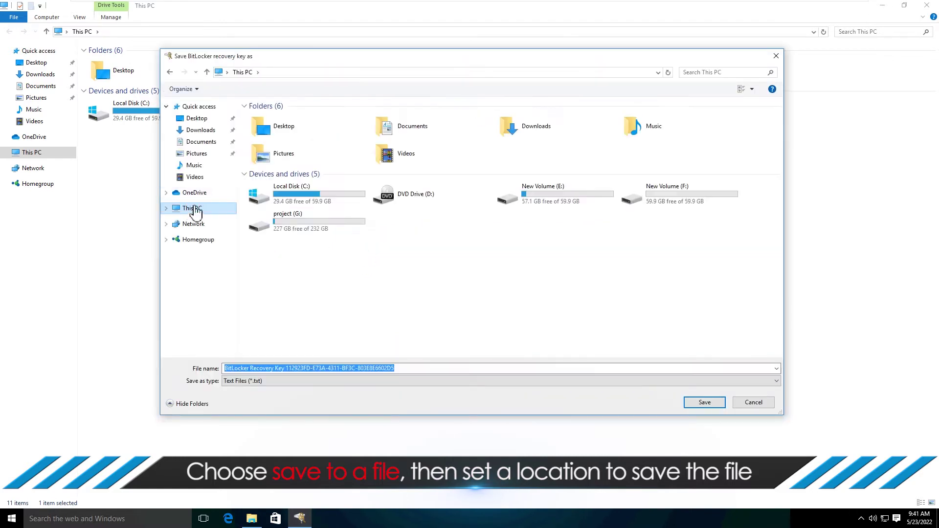
double_click(684, 200)
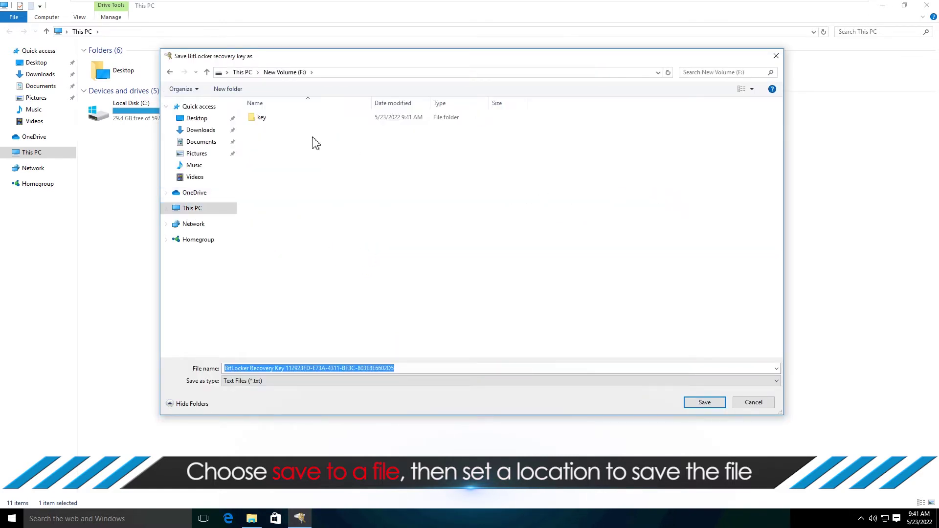
double_click(270, 121)
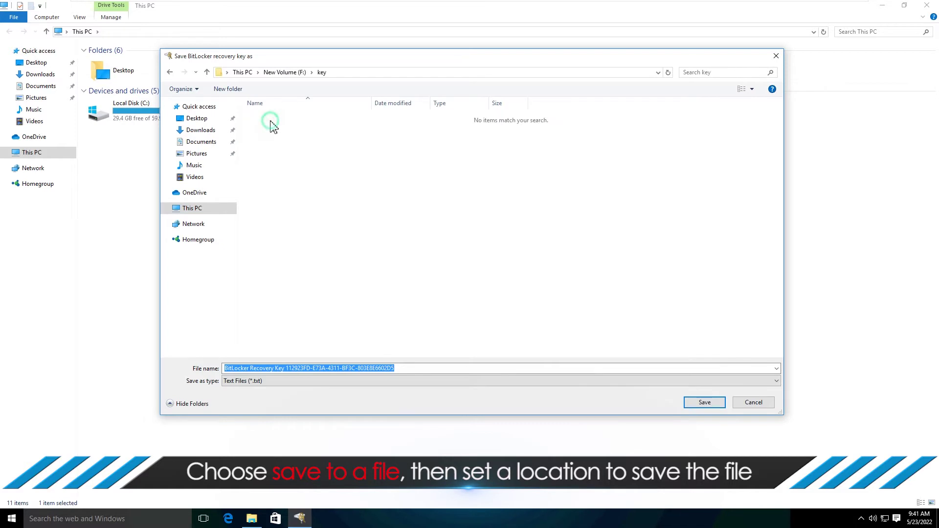
click(698, 405)
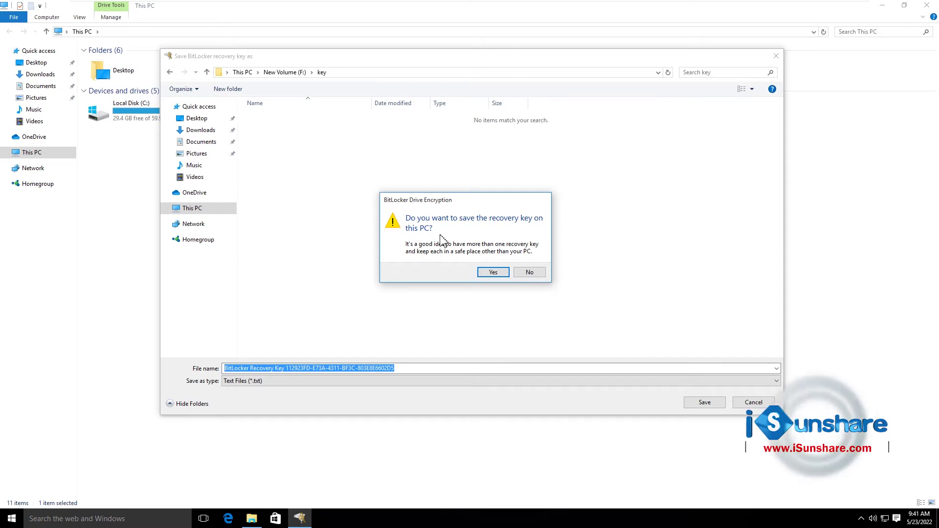
click(493, 273)
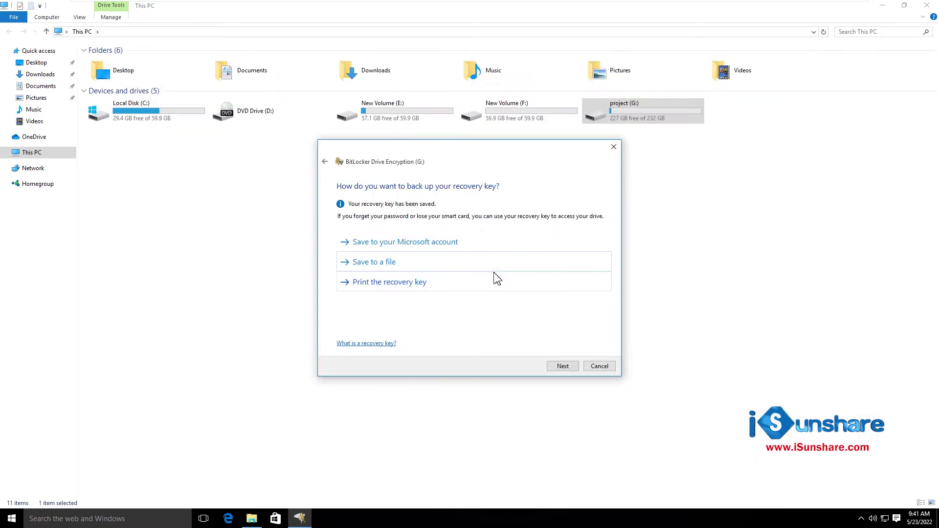
click(563, 368)
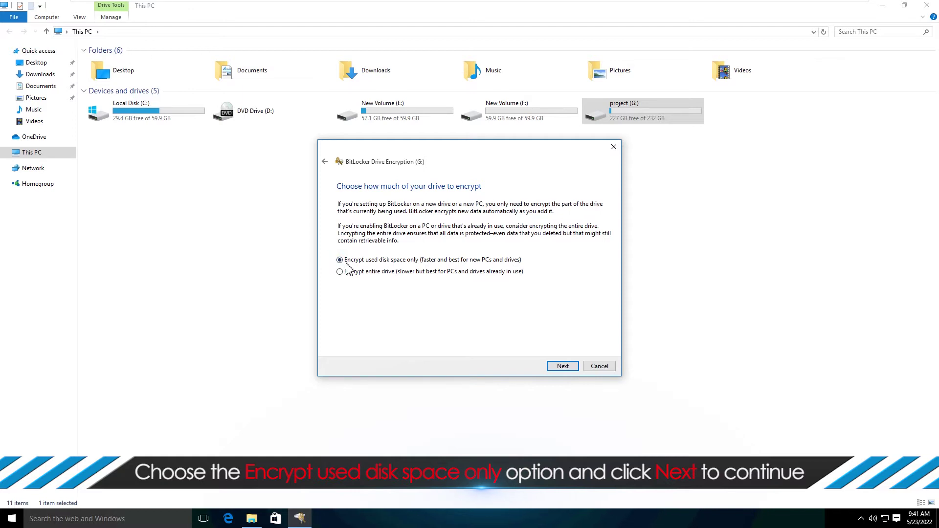
- Encrypt only the used disk space of drive G:, and close the encryption dialog when it finishes
click(562, 367)
click(562, 368)
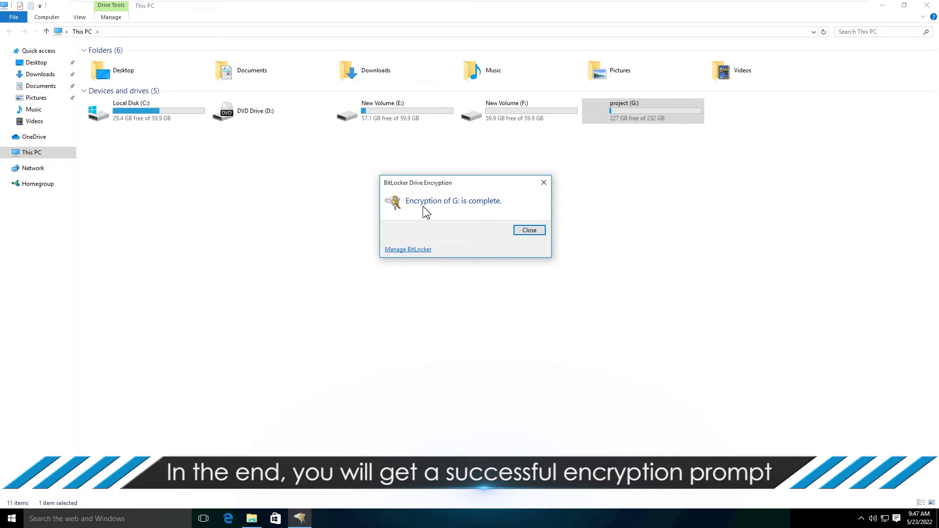
click(535, 232)
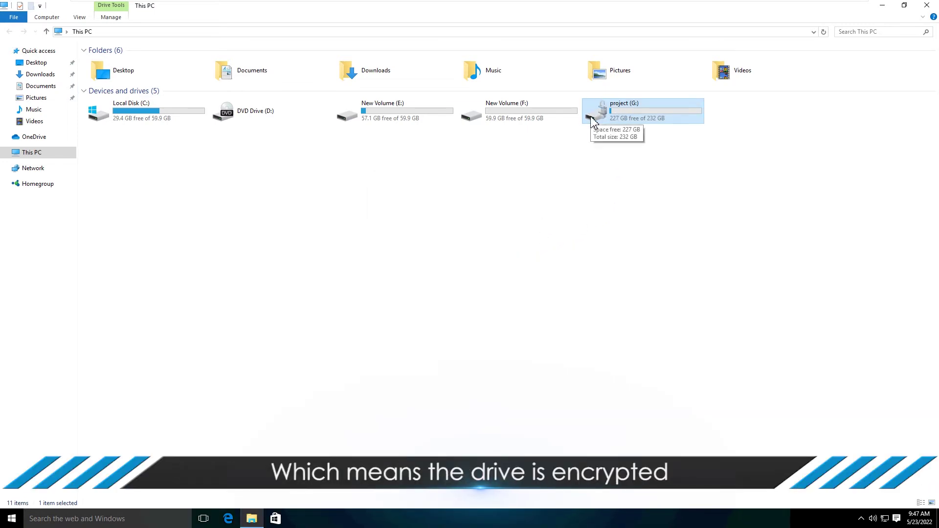
click(553, 252)
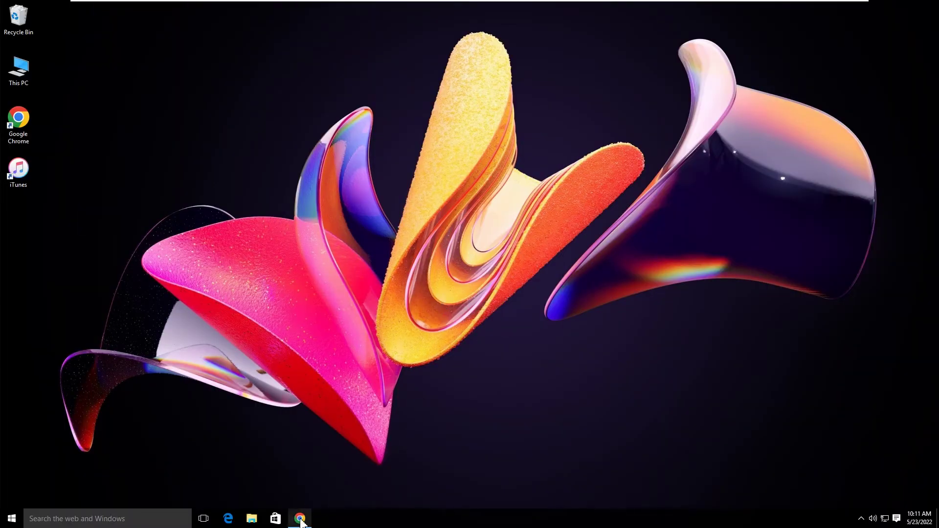
click(301, 521)
click(99, 25)
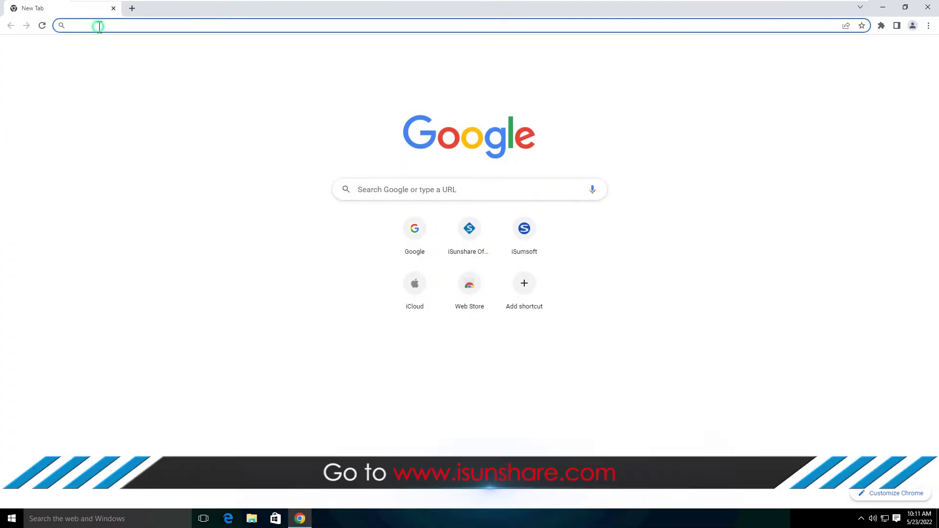
text(www.)
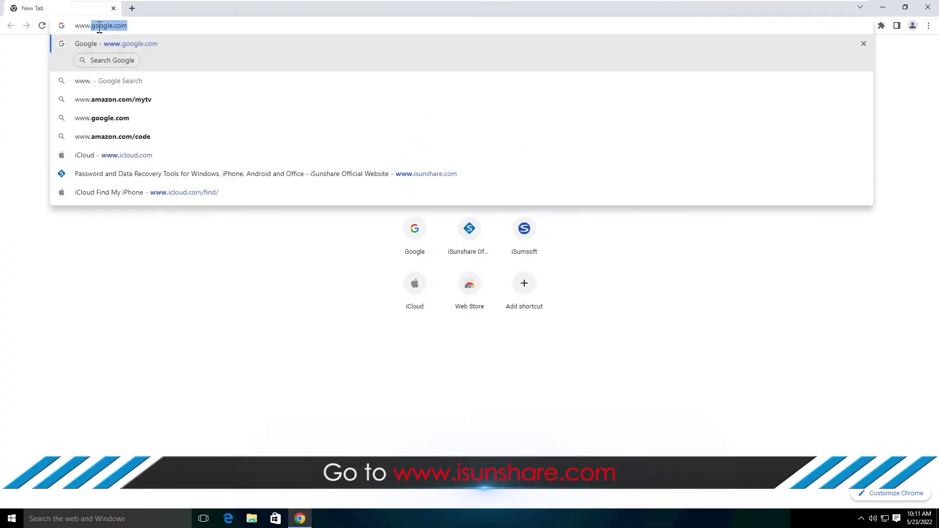
text(isunshare.com)
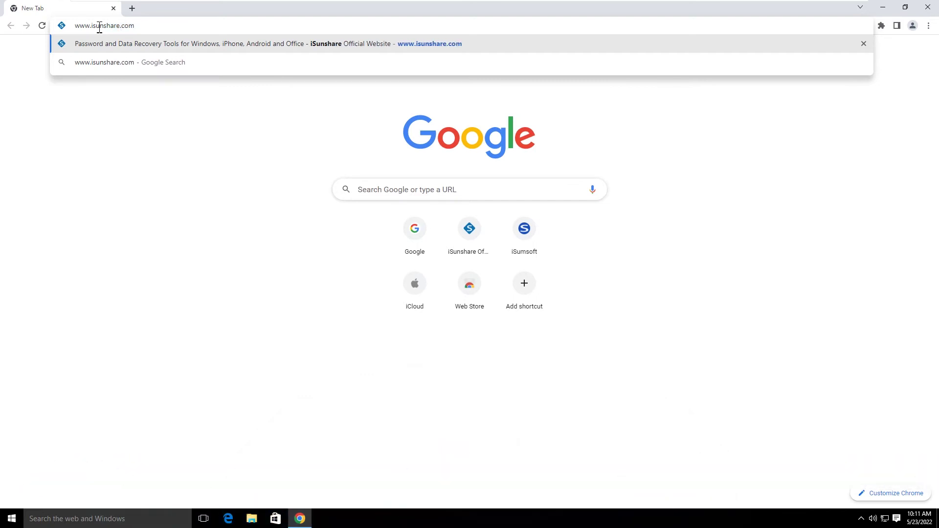
key(Return)
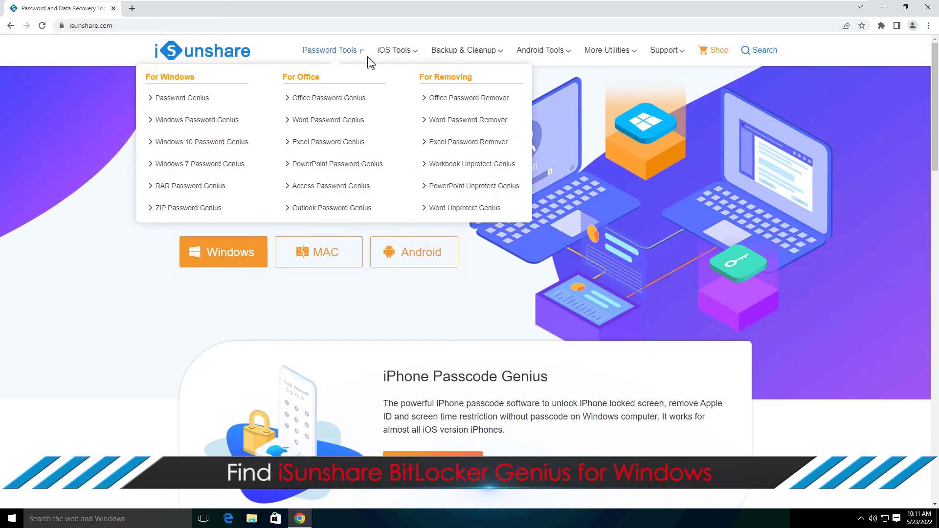
- Open the BitLocker Genius for Windows product page and download the program
mouse_move(596, 58)
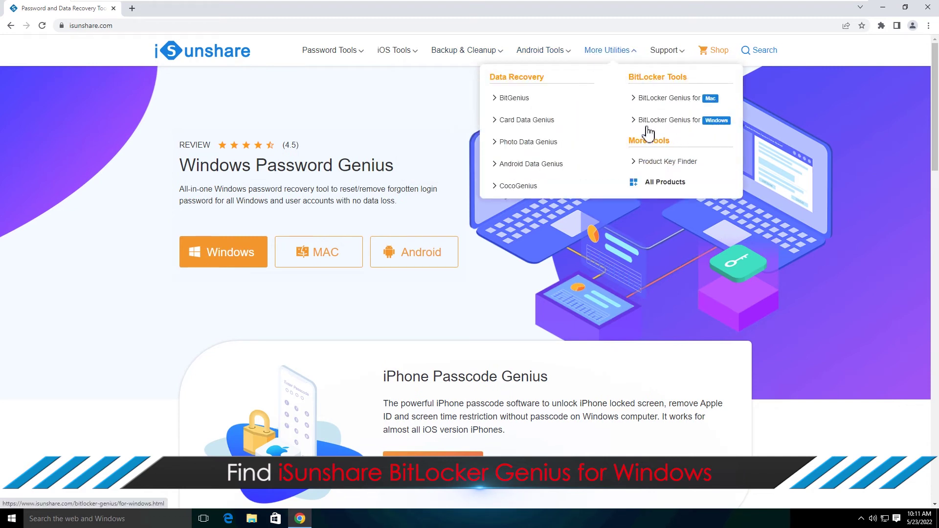
click(679, 123)
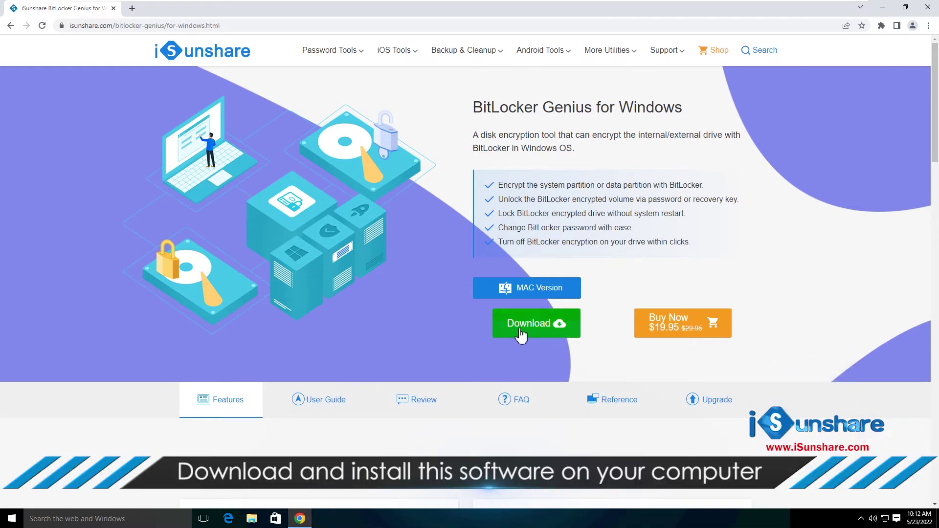
click(538, 324)
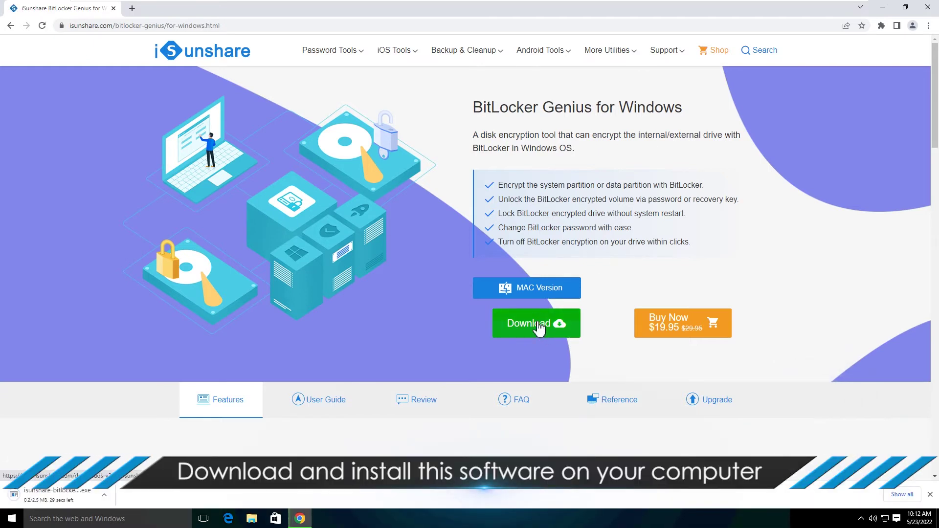
- Run the downloaded BitLocker Genius installer with permission to make changes, close the browser, accept the license agreement and install the program
click(57, 496)
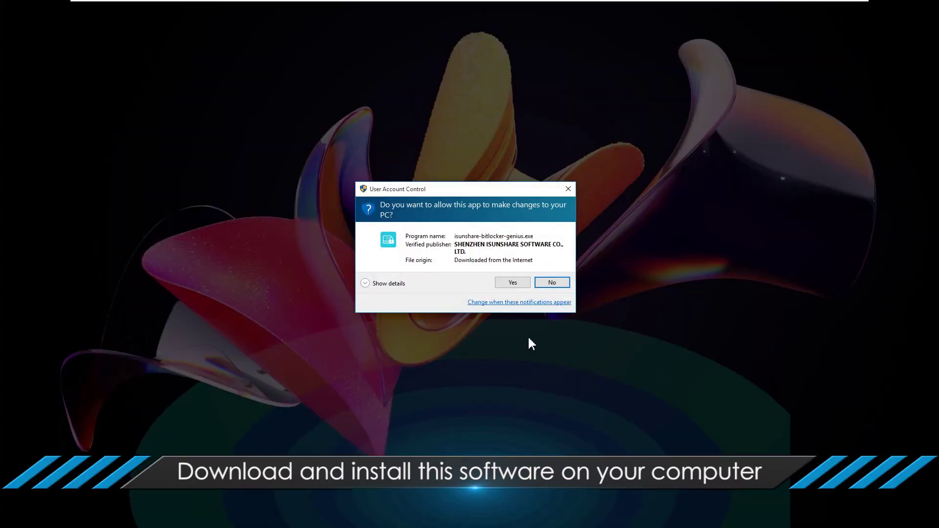
click(513, 282)
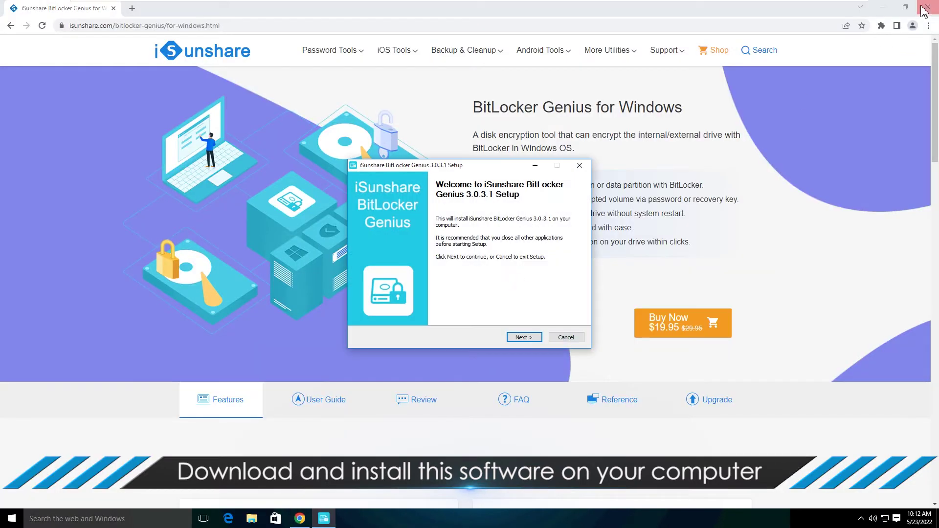
click(921, 9)
click(524, 338)
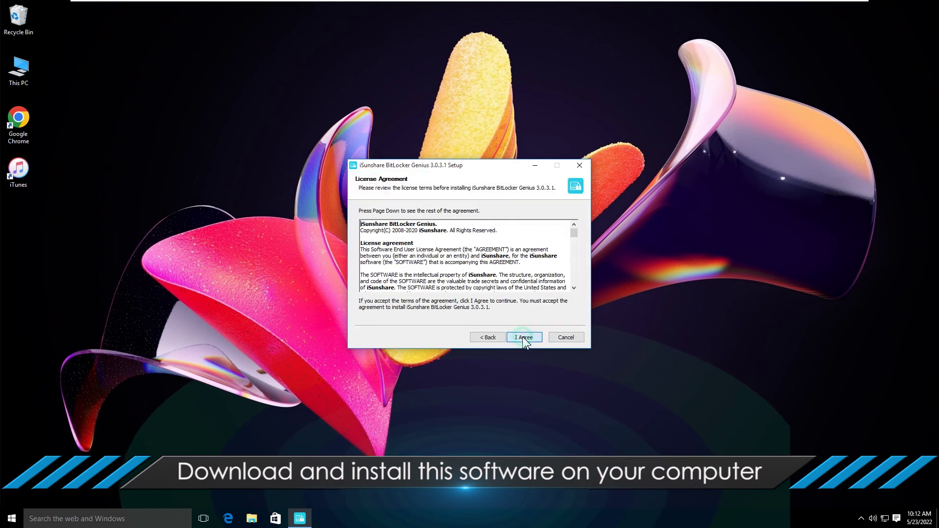
click(524, 338)
click(523, 337)
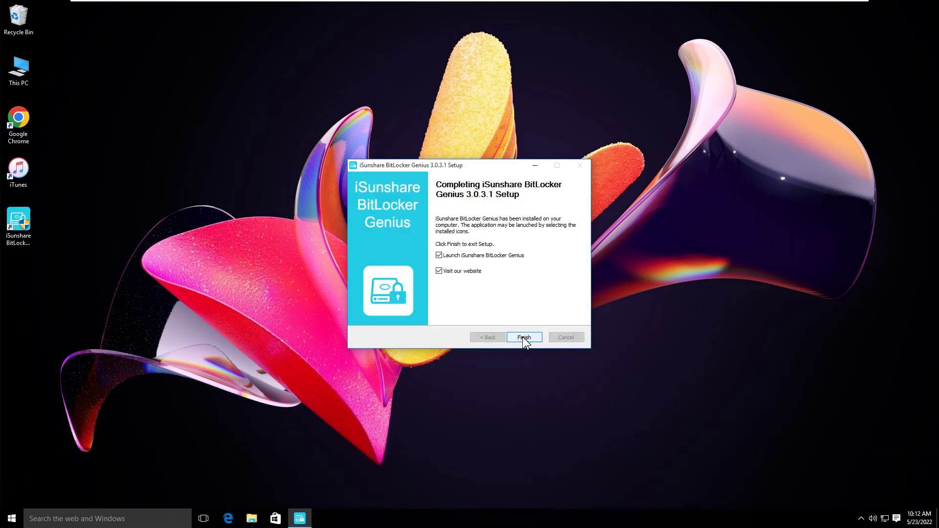
- Finish the setup with the launch and website options turned off, and start iSunshare BitLocker Genius from the desktop, allowing it to make changes
click(439, 271)
click(438, 254)
click(523, 337)
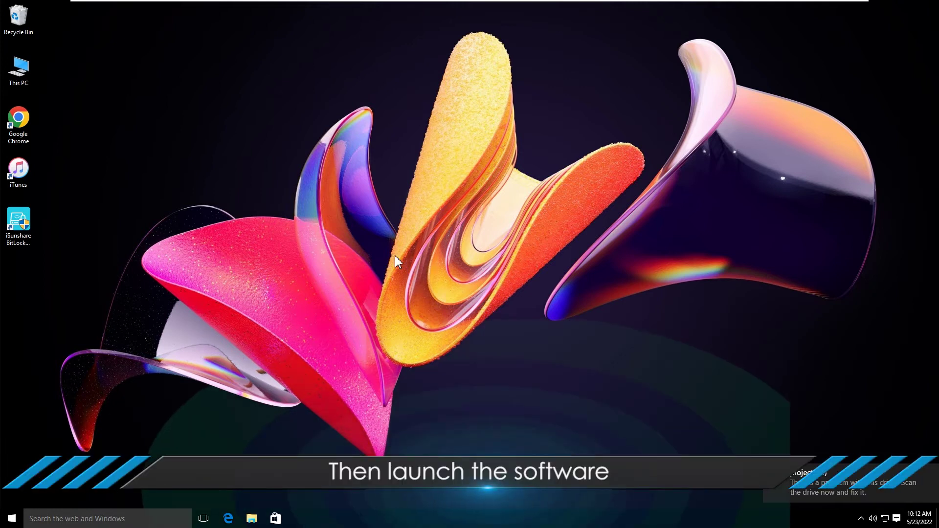
double_click(23, 220)
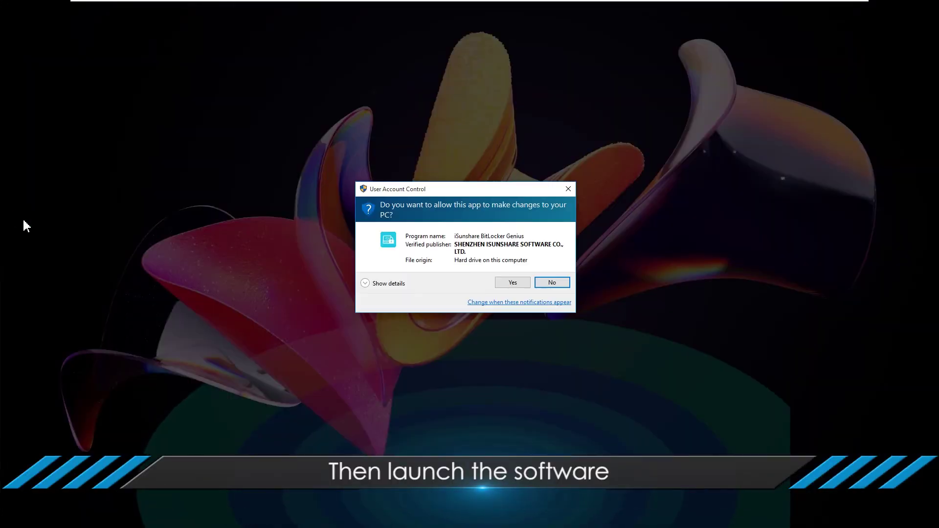
click(508, 281)
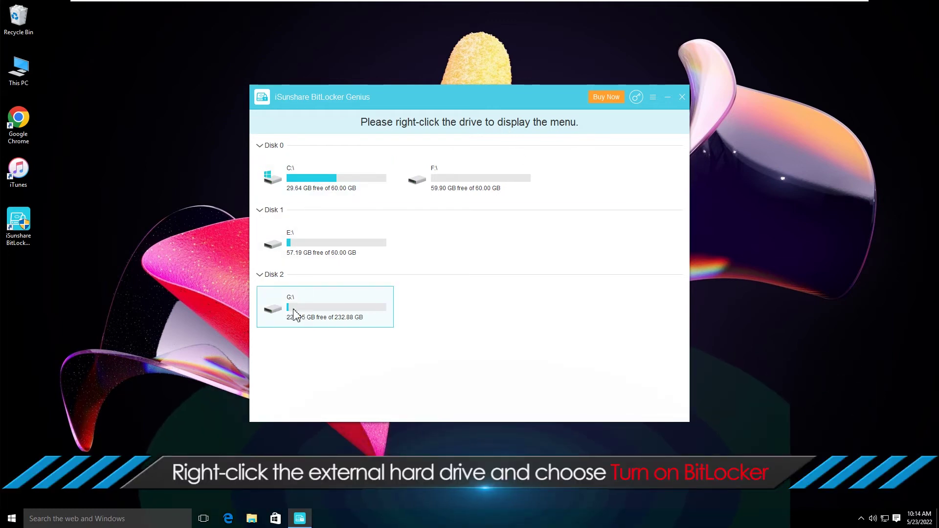
- Start turning on BitLocker for drive G:, and enter and confirm the encryption password
right_click(332, 303)
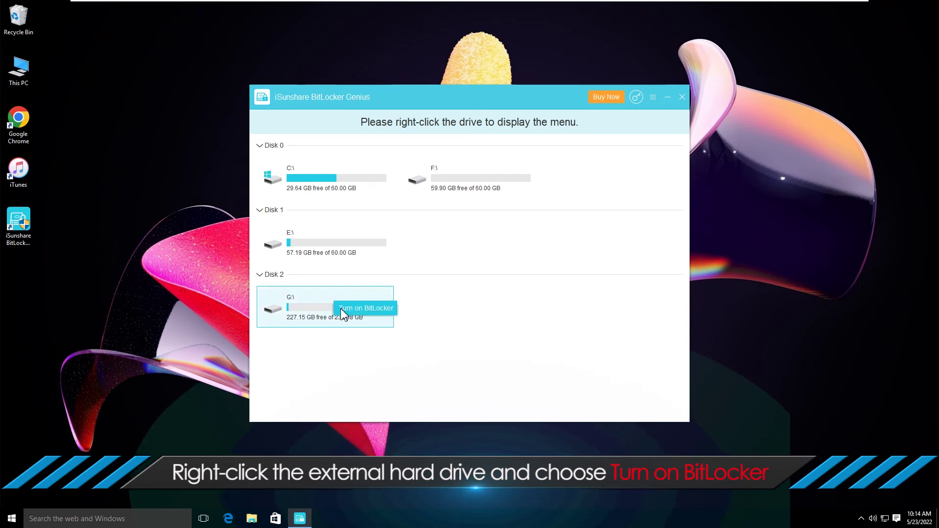
click(370, 313)
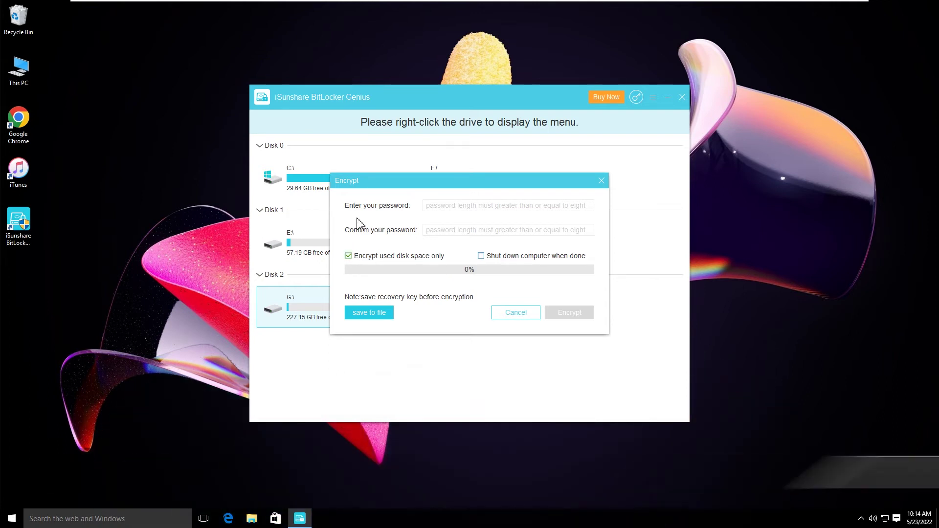
click(445, 206)
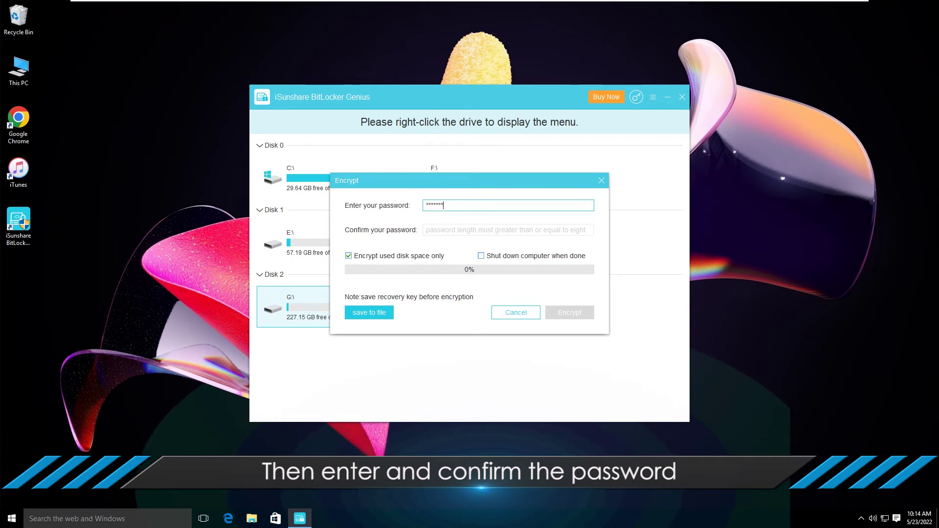
click(456, 229)
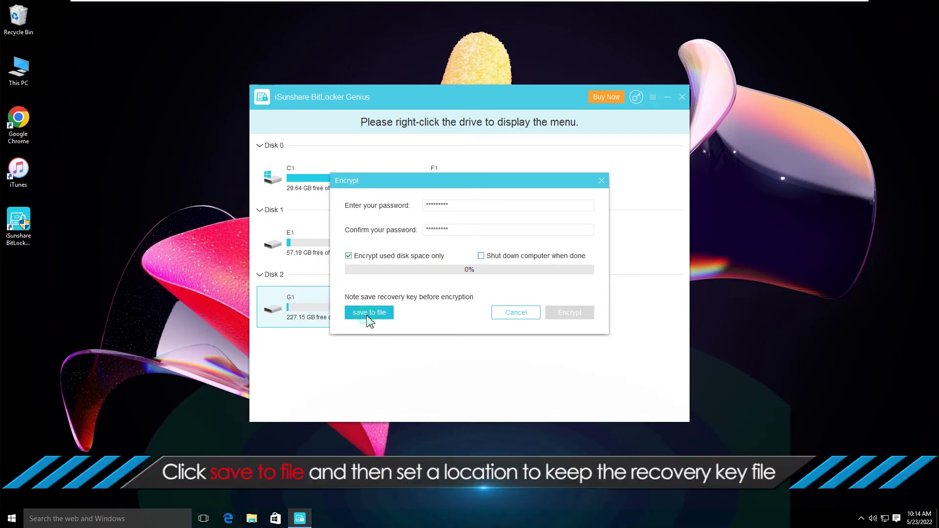
- Save the BitLocker recovery key to a text file in the existing folder on New Volume (F:)
click(367, 317)
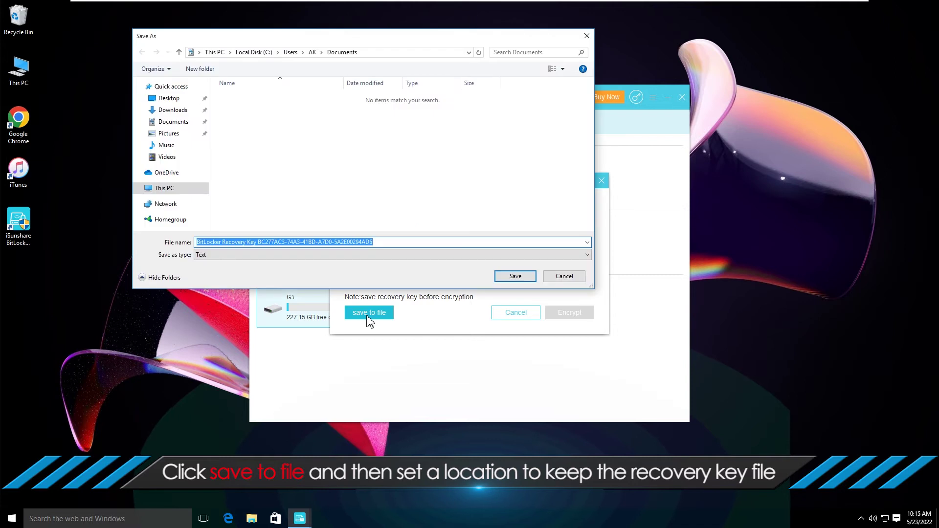
click(163, 190)
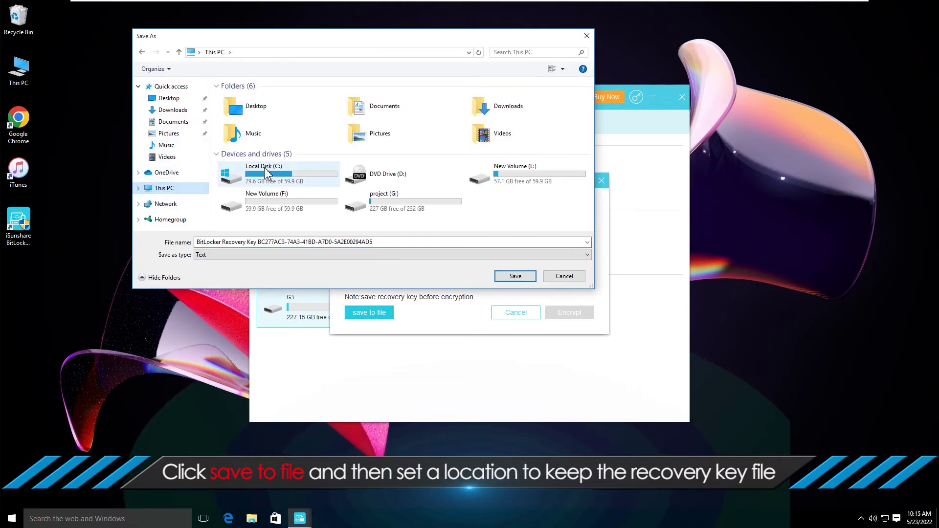
double_click(276, 200)
double_click(239, 98)
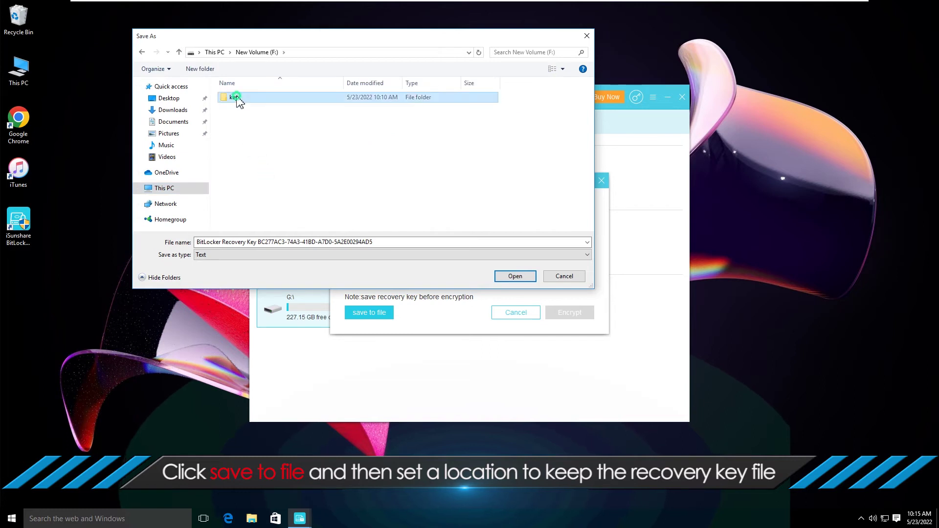
click(515, 276)
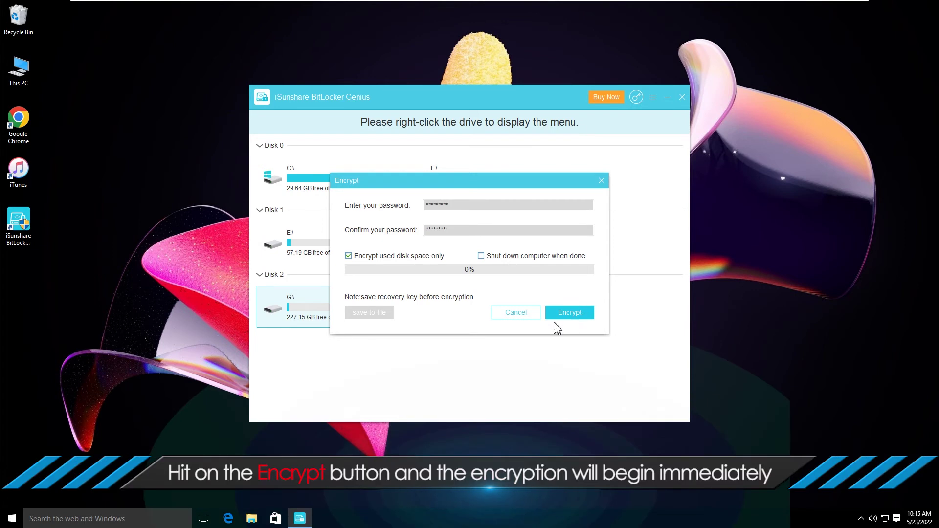
- Encrypt the used disk space of drive G:, acknowledge completion, and check the drive in This PC
click(570, 313)
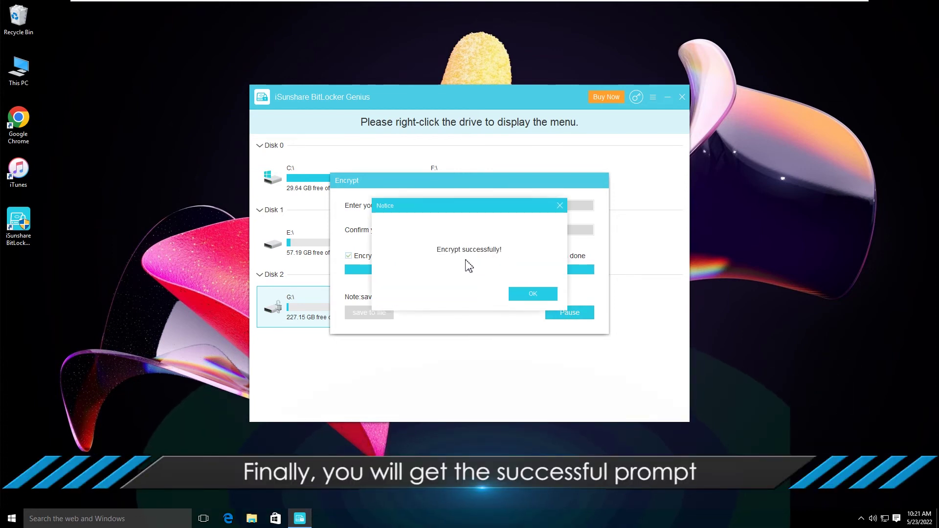
click(528, 296)
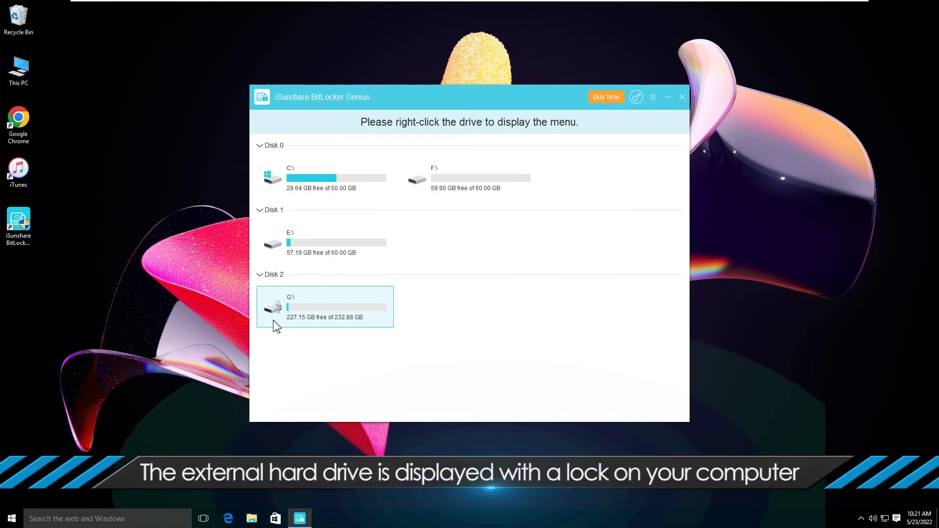
double_click(19, 70)
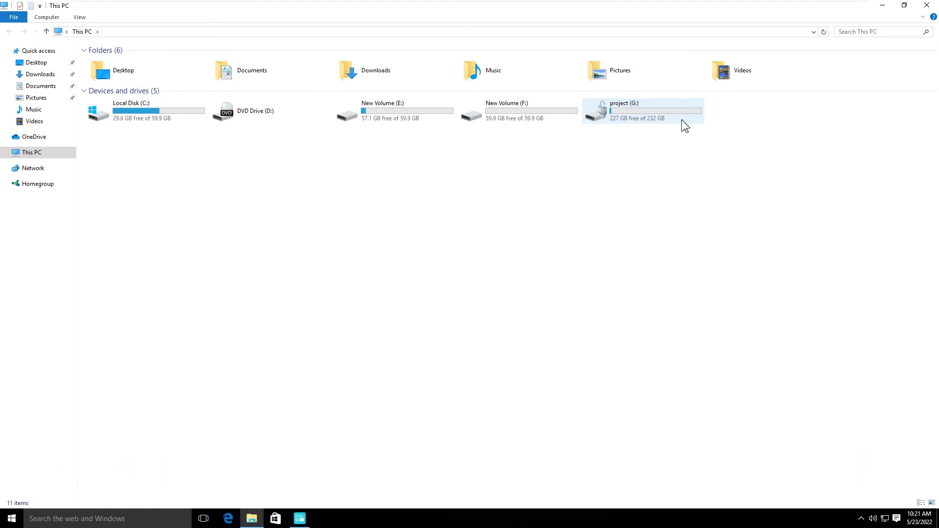
click(931, 7)
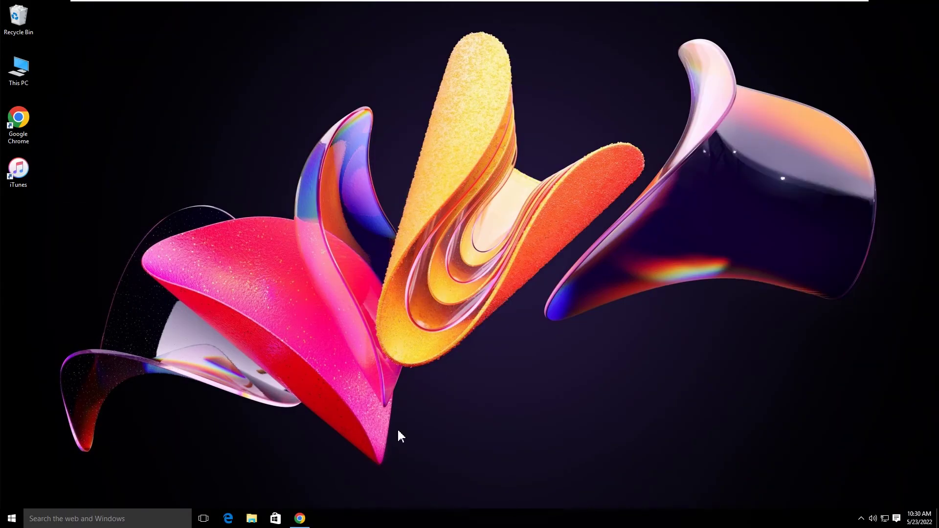
click(300, 516)
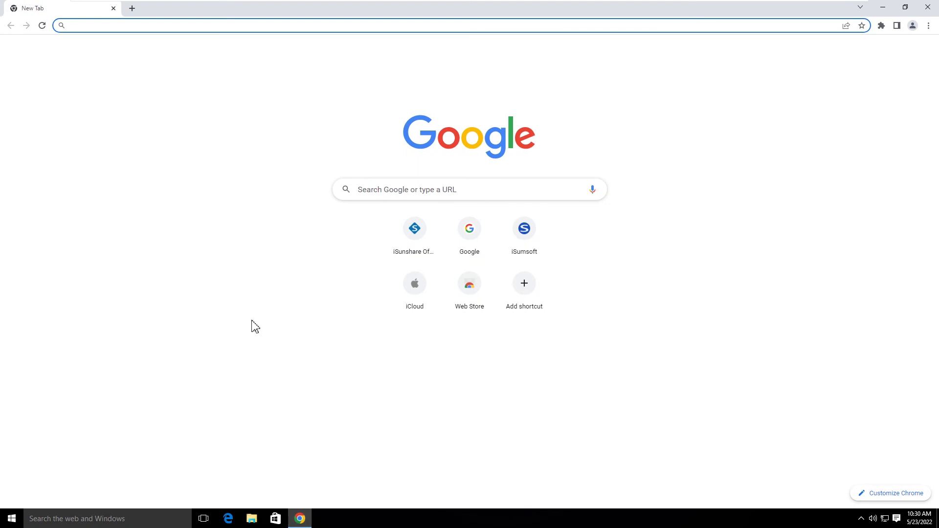
click(107, 26)
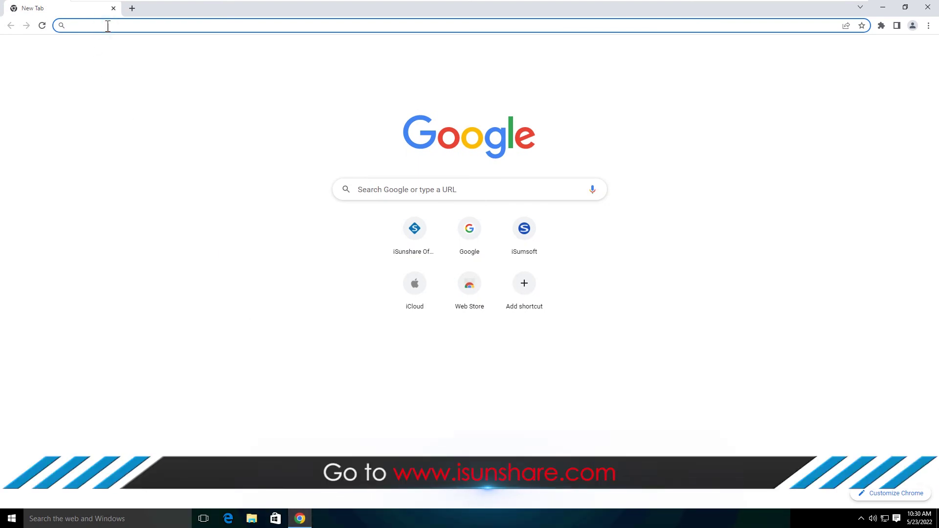
text(www.isunshare)
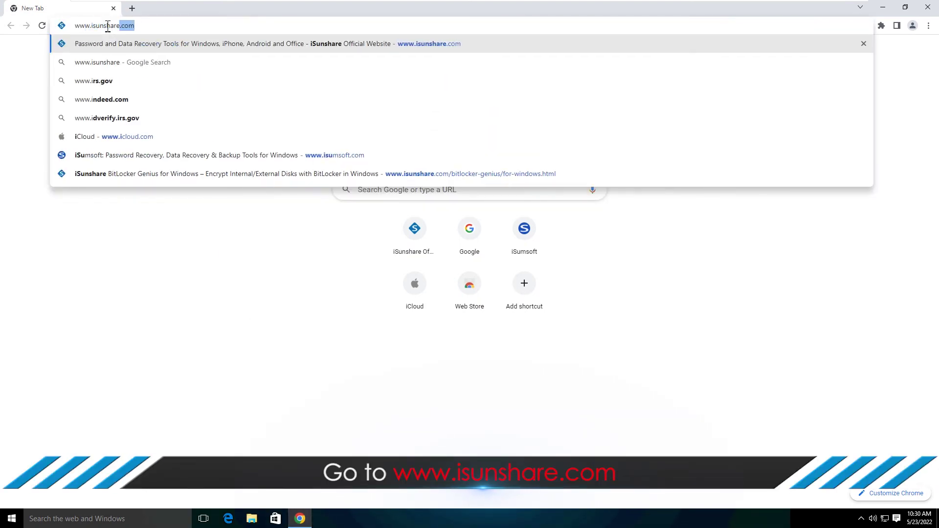
text(.com)
key(Return)
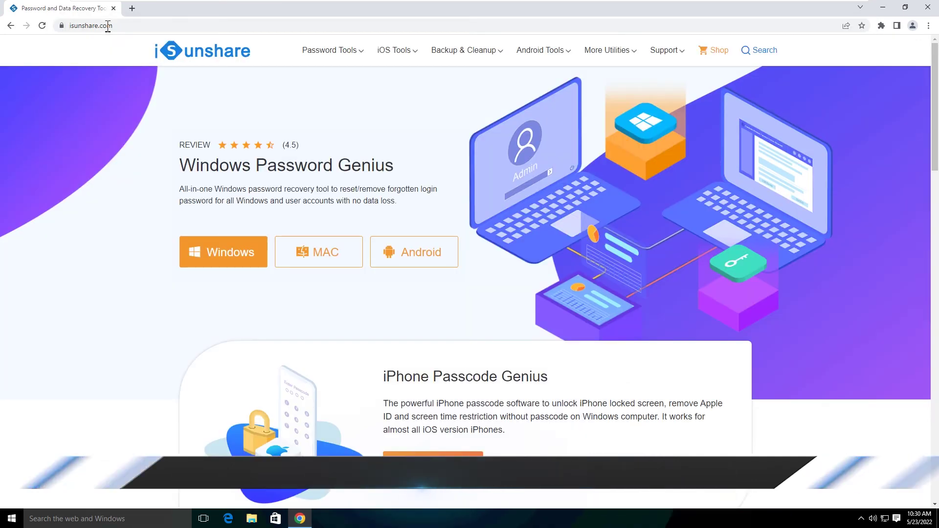
- Find iSunshare SafeUSB Genius among the utilities in the site's list of all products and open its product page
mouse_move(614, 71)
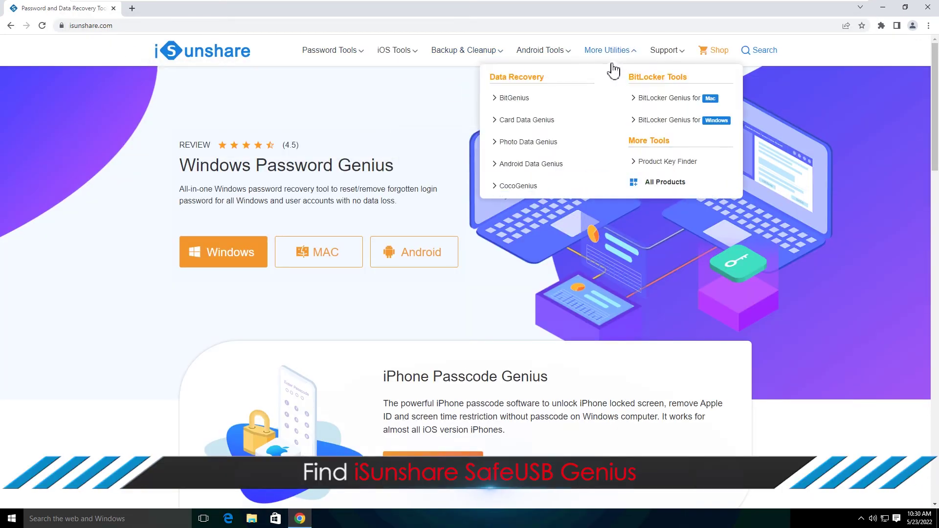
click(661, 185)
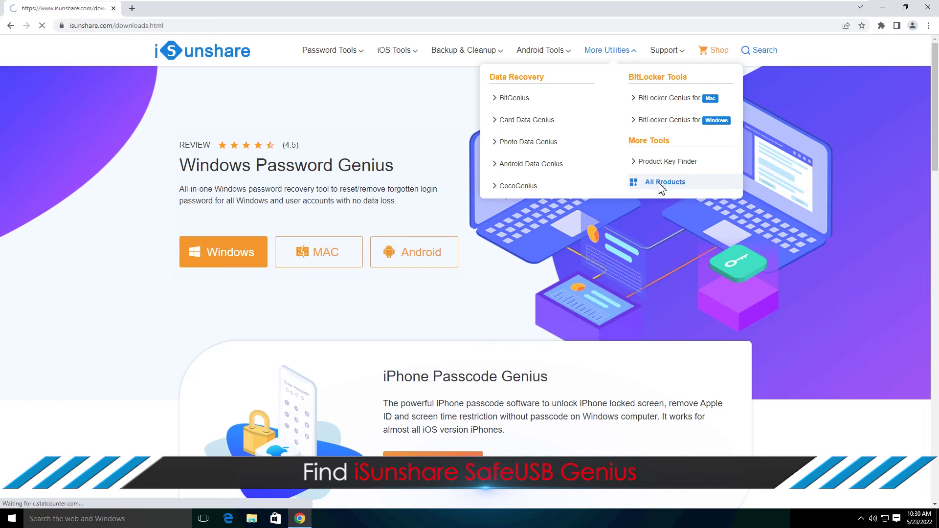
scroll(660, 186, down, 4)
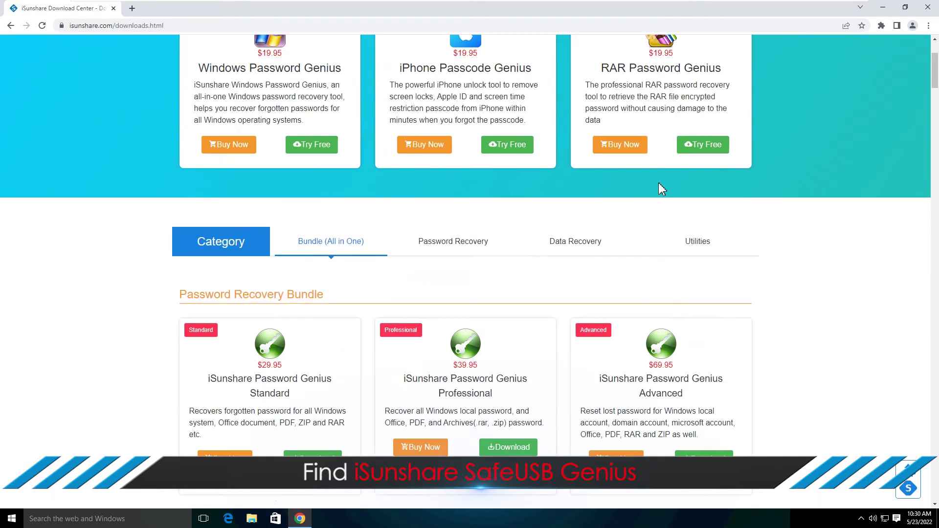
click(699, 184)
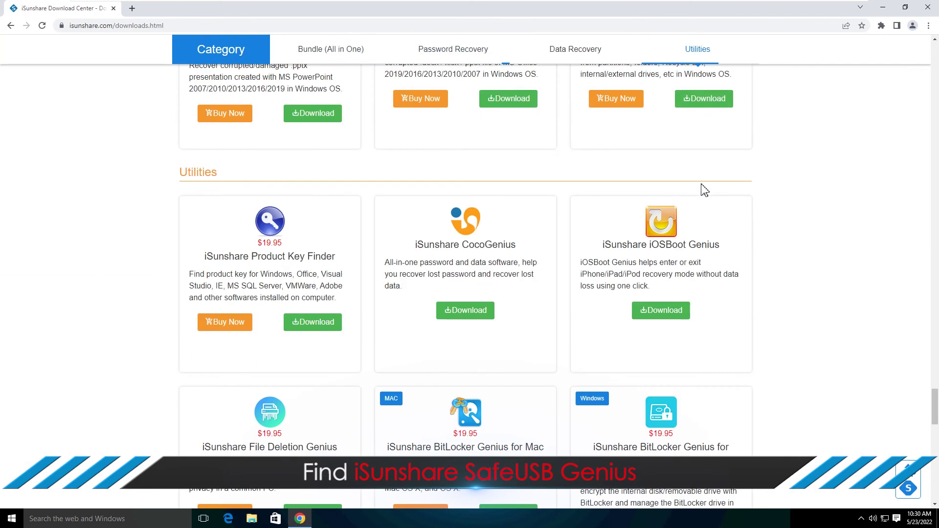
scroll(704, 190, down, 20)
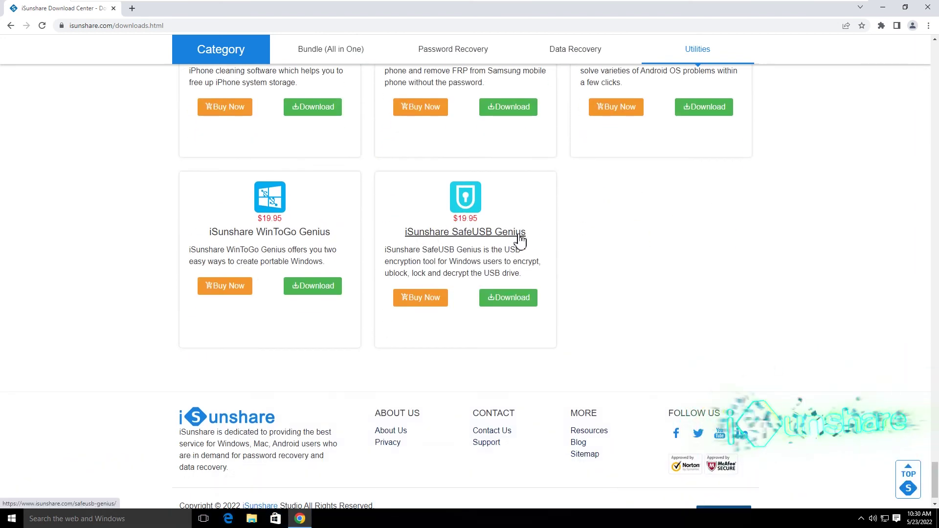
click(460, 235)
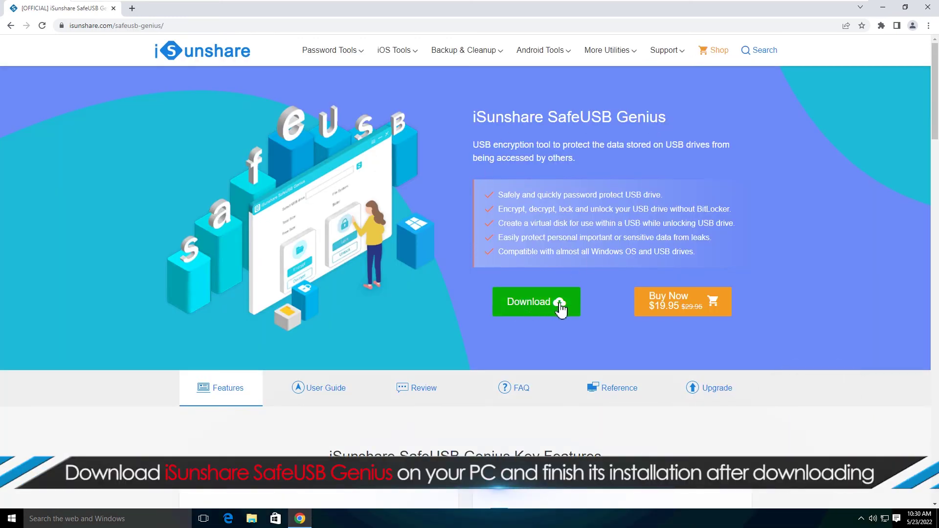
- Download iSunshare SafeUSB Genius and run its installer, allowing it to make changes to the PC
click(538, 309)
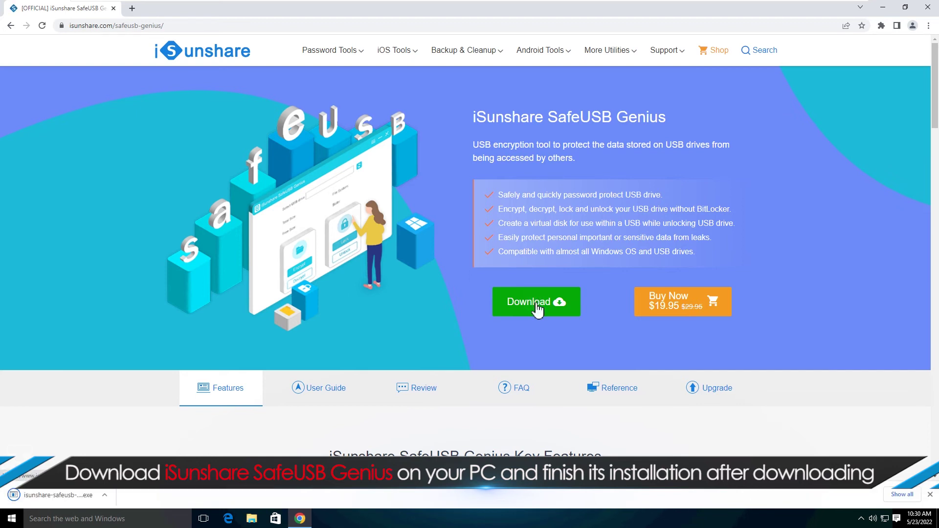
click(71, 497)
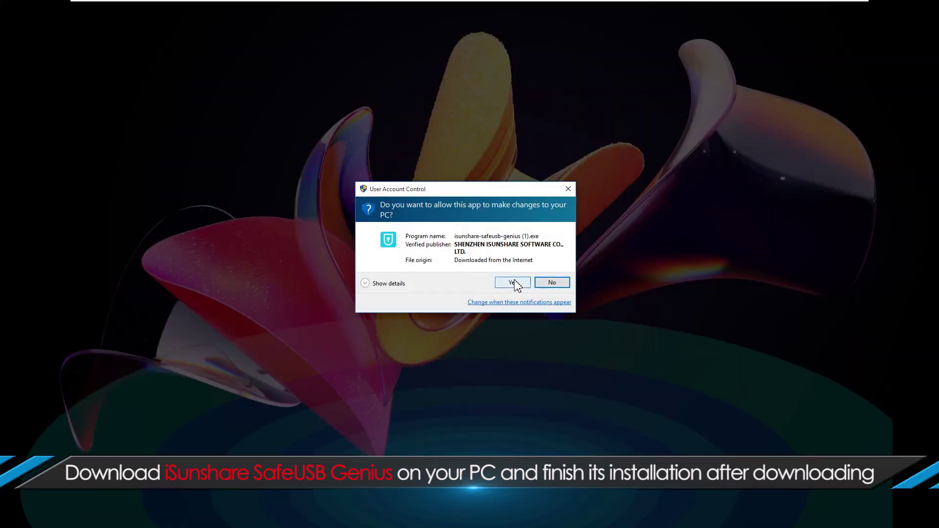
click(513, 281)
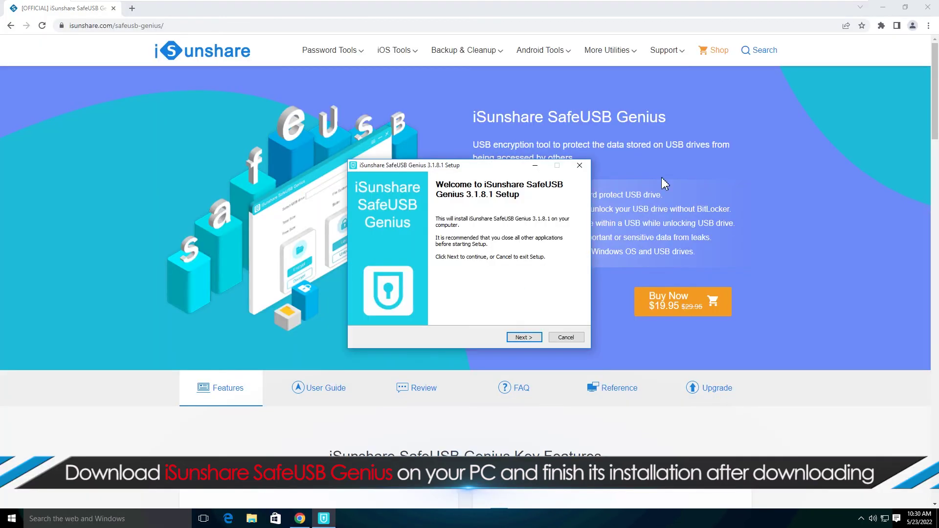
- Close the browser, install iSunshare SafeUSB Genius 3.1.8.1, and finish the setup with the option to run the program on
click(928, 7)
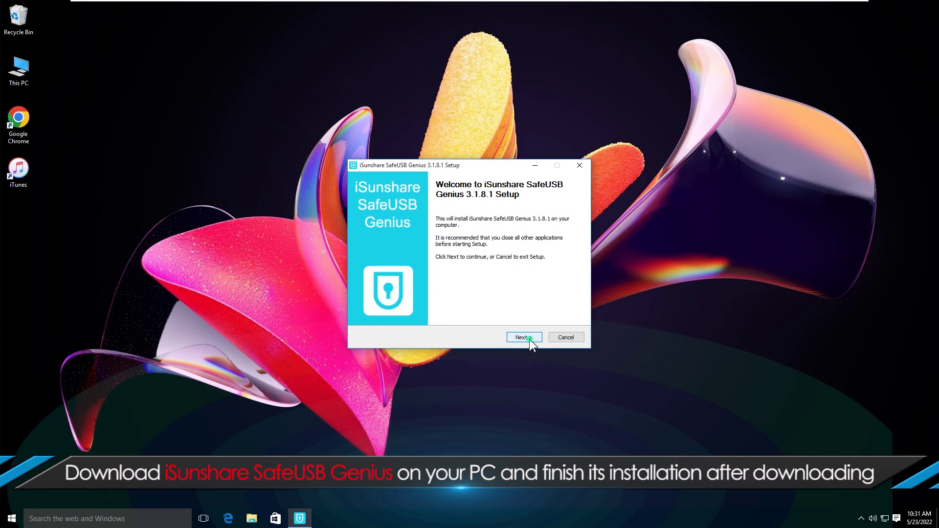
click(529, 341)
click(529, 340)
click(529, 340)
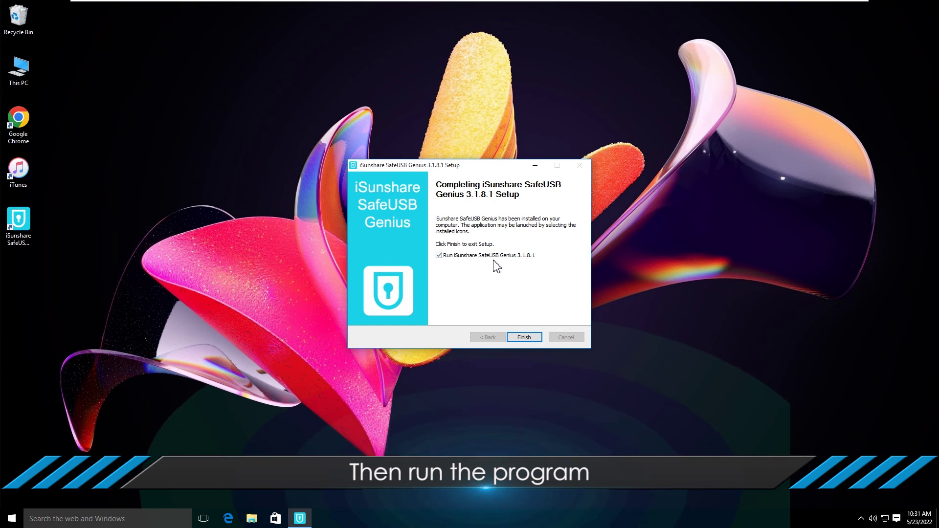
click(523, 336)
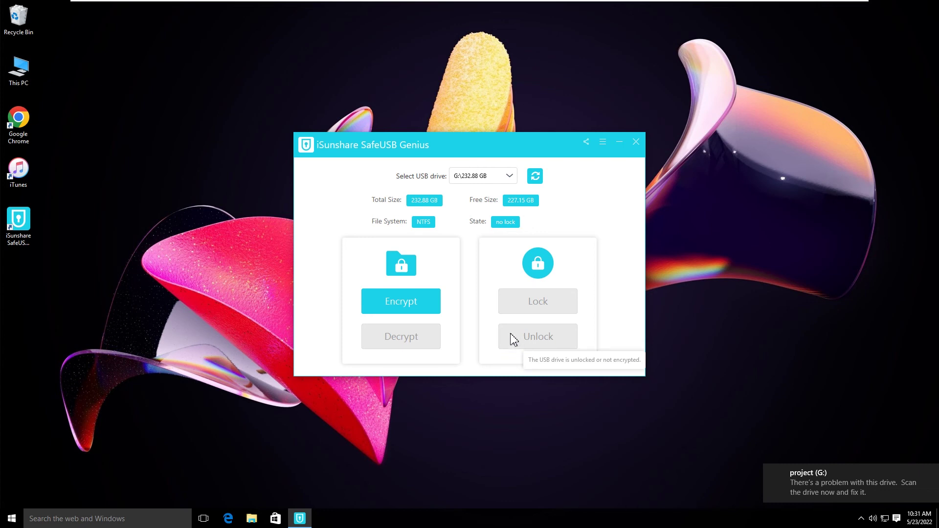
- Select USB drive G:, enter and confirm the encryption password, encrypt the drive and acknowledge completion
click(480, 177)
click(463, 188)
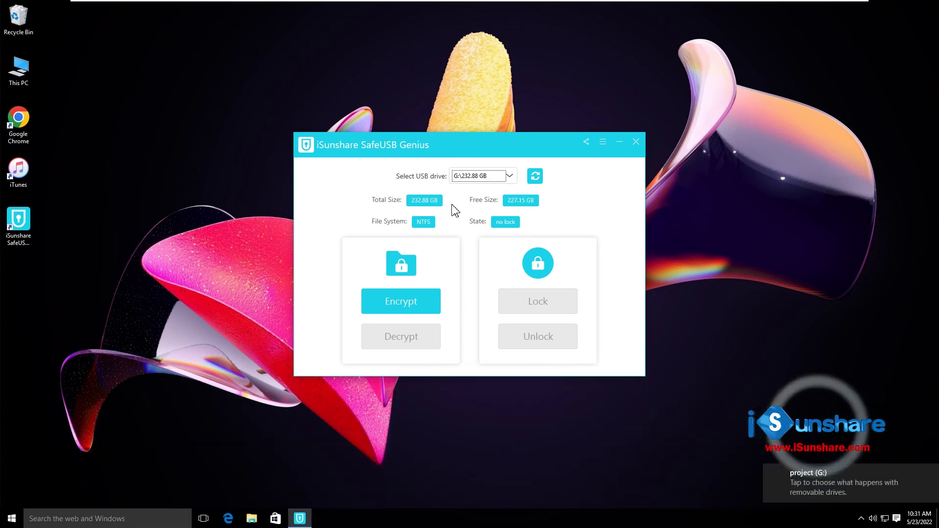
click(402, 308)
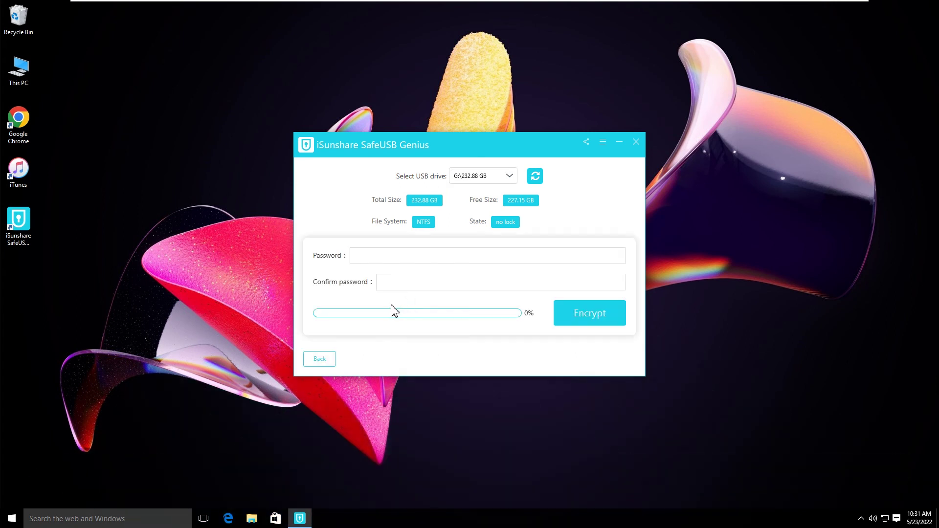
click(362, 256)
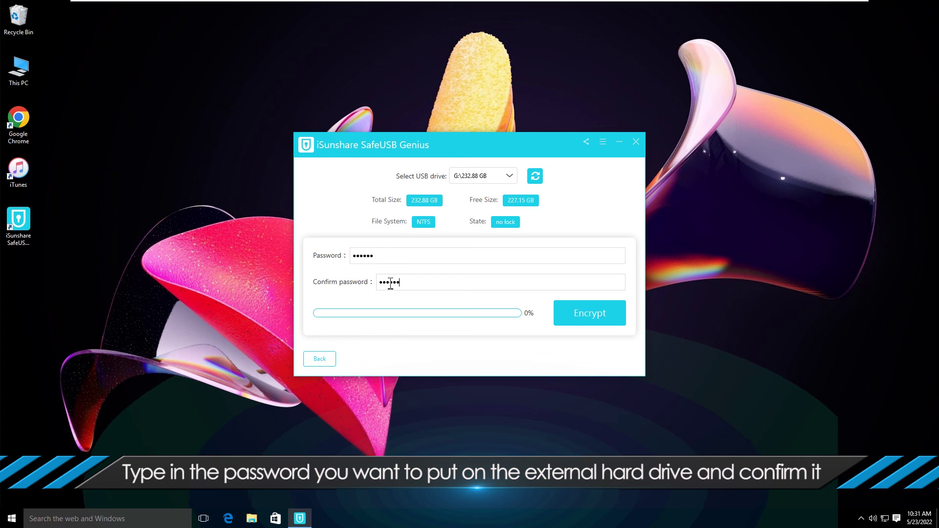
click(589, 315)
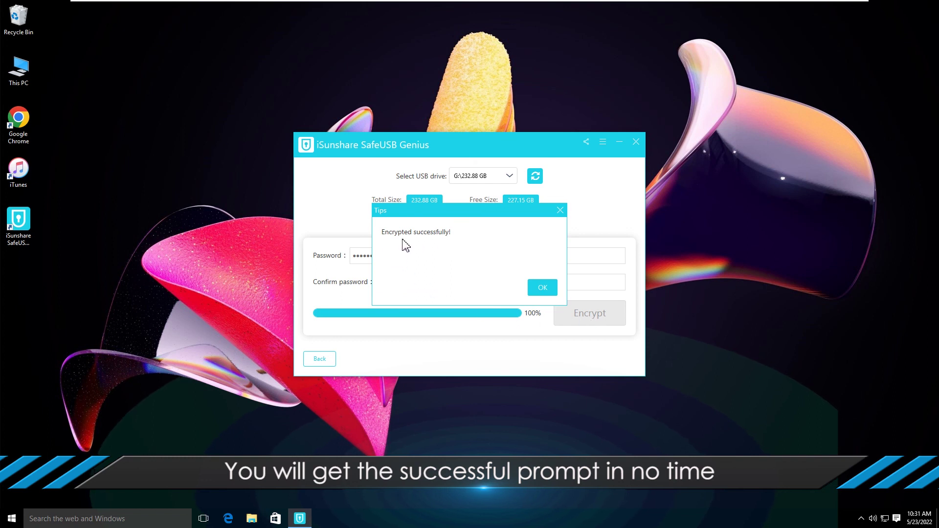
click(543, 288)
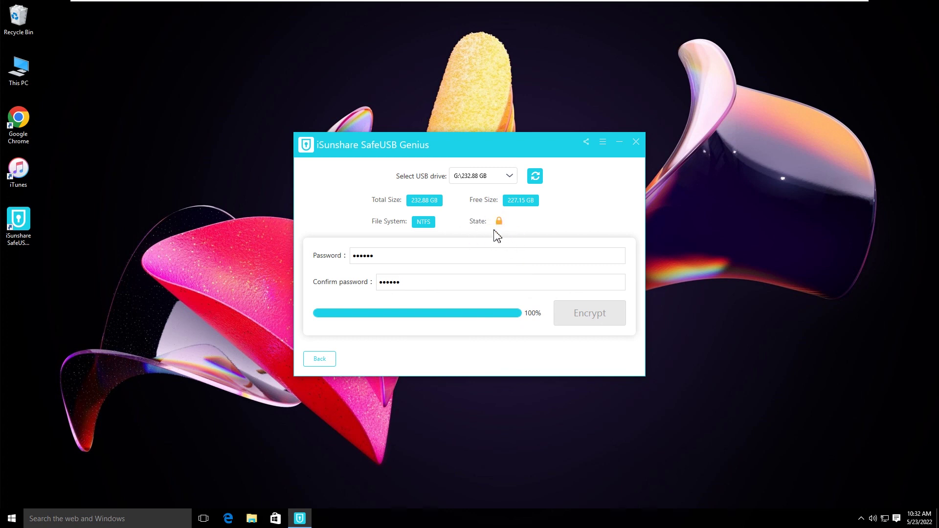
- Try to open project (G:) from This PC to check its protection, and return to the SafeUSB Genius main screen
double_click(27, 69)
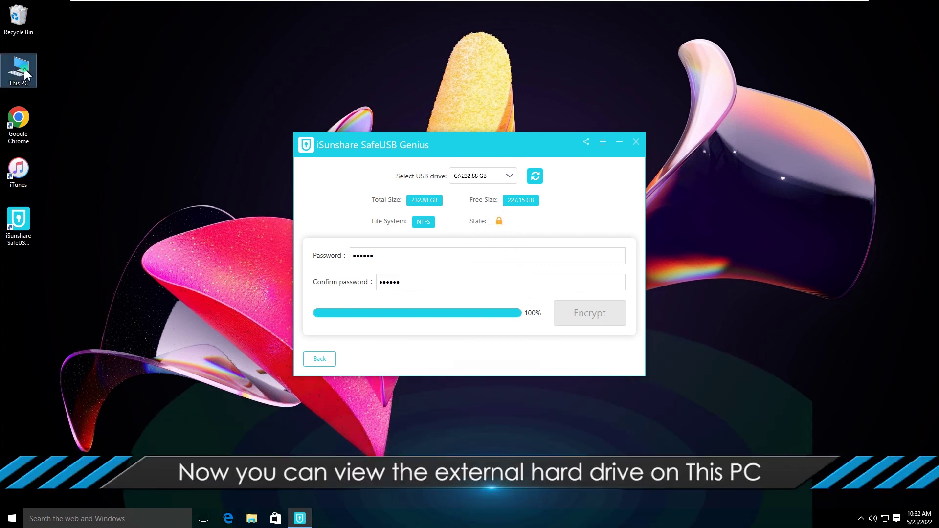
click(618, 111)
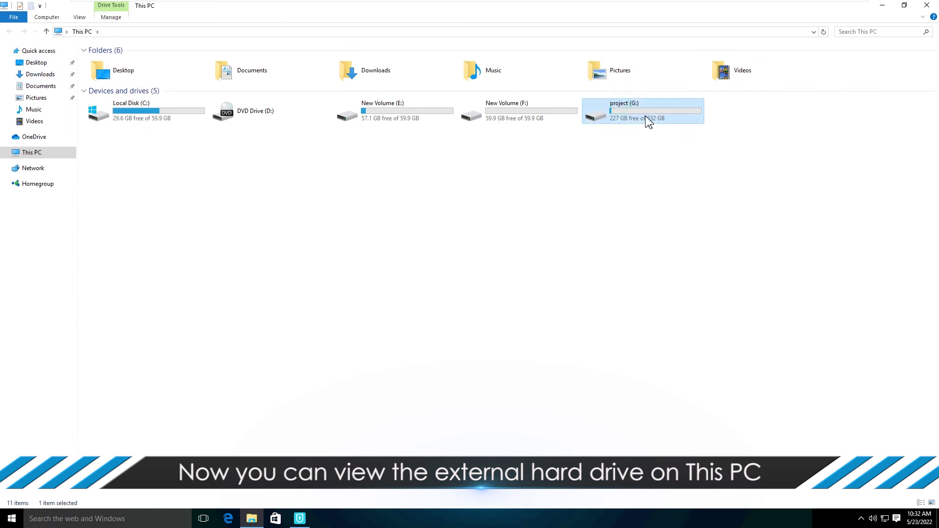
double_click(646, 120)
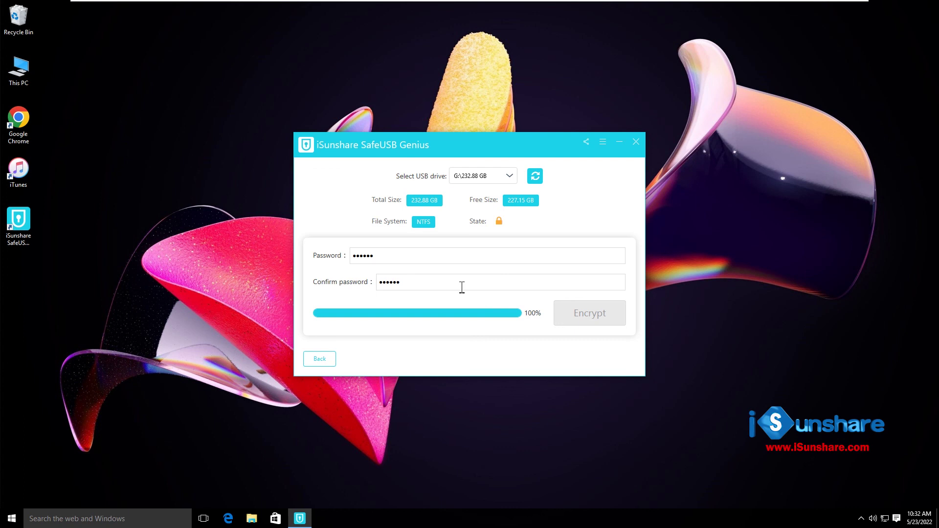
click(321, 359)
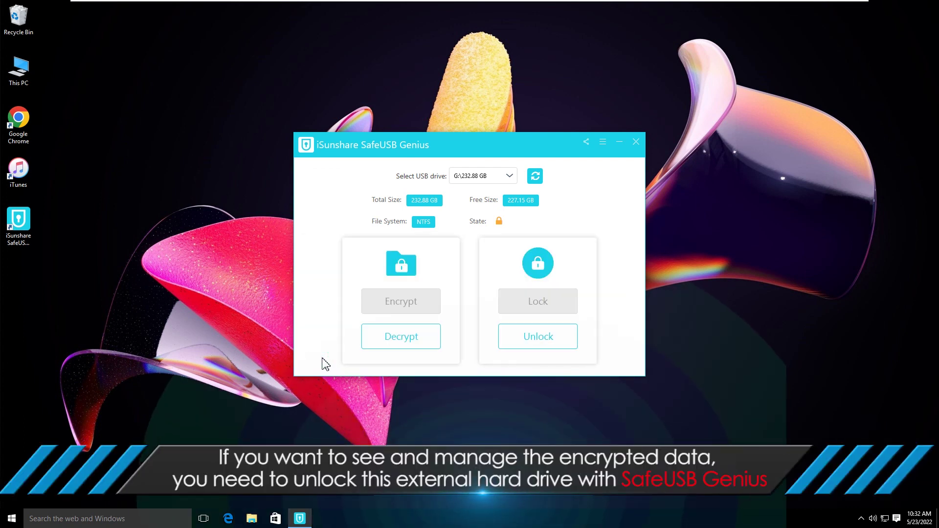